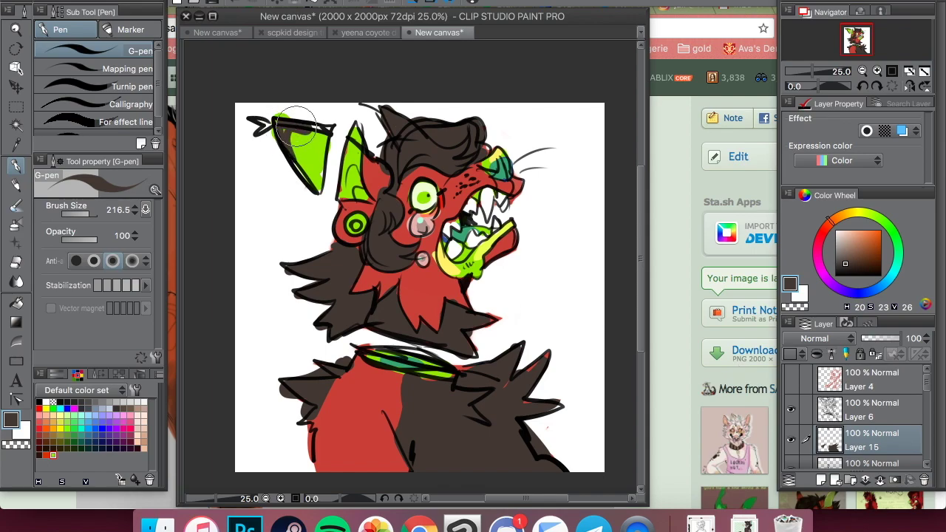
Step: Finish the dark fill of the hair's upper tuft and flood a new layer with dark purple
drag(377, 112, 367, 105)
click(823, 480)
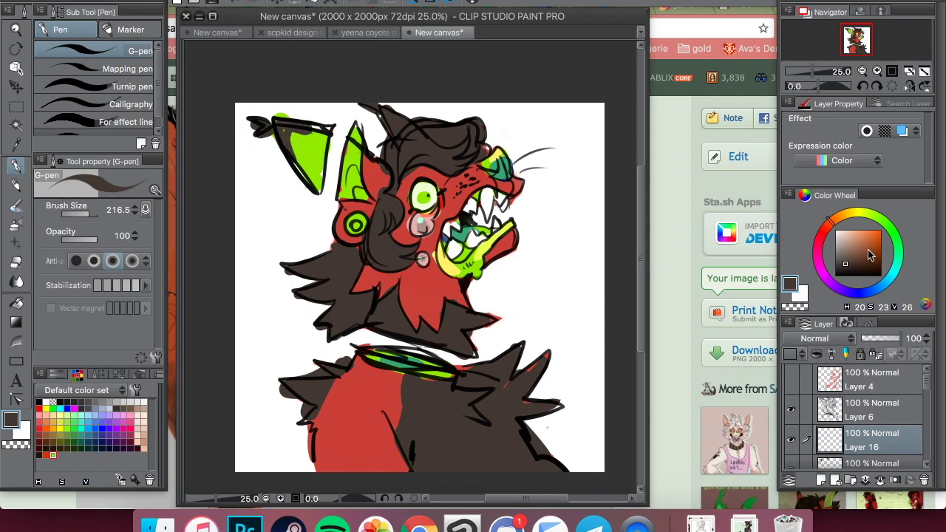
click(856, 243)
click(846, 215)
click(869, 246)
click(841, 290)
click(867, 256)
click(16, 303)
click(414, 310)
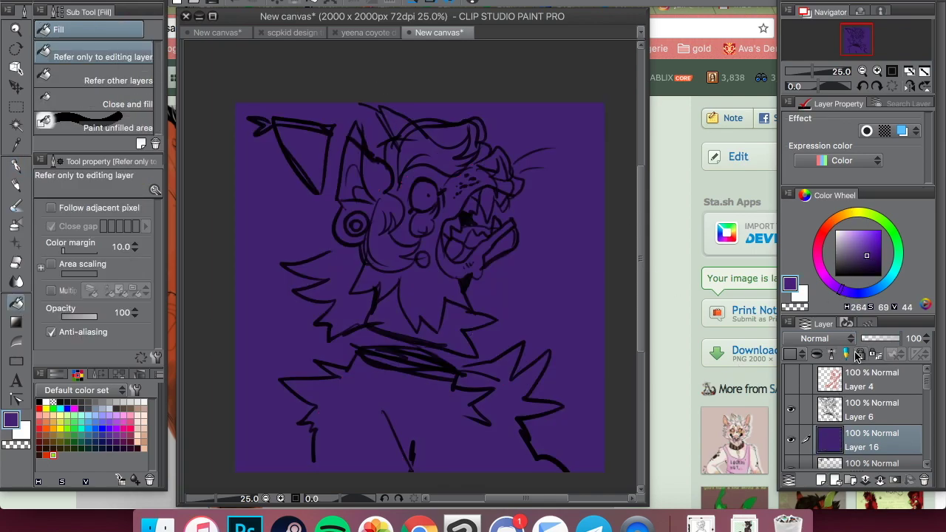
Step: Set the purple layer to Overlay and add a second purple-filled layer in Multiply mode at 37% opacity
click(835, 339)
click(820, 279)
click(821, 479)
click(432, 320)
click(835, 336)
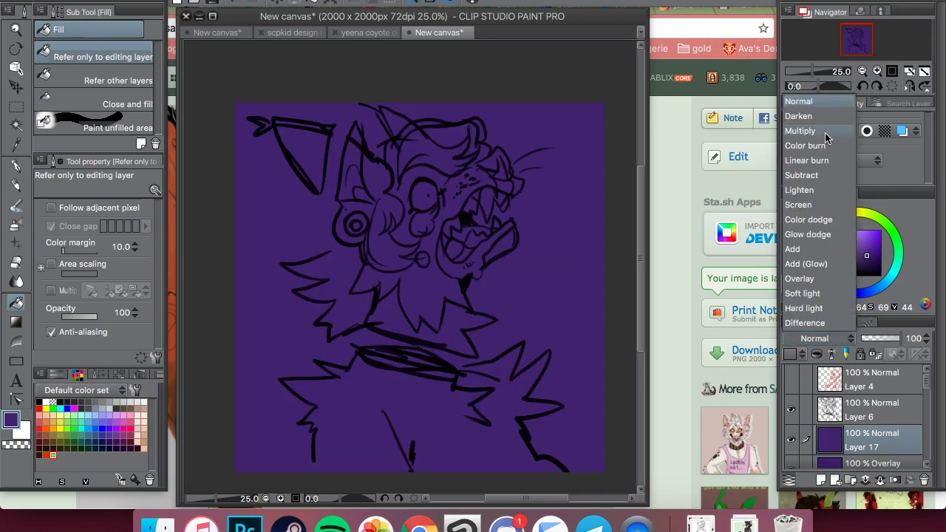
click(800, 131)
click(877, 339)
click(820, 479)
Step: Erase lit areas from the Multiply shading layer on the face, mouth, chest fur, shoulder and both green ears
key(e)
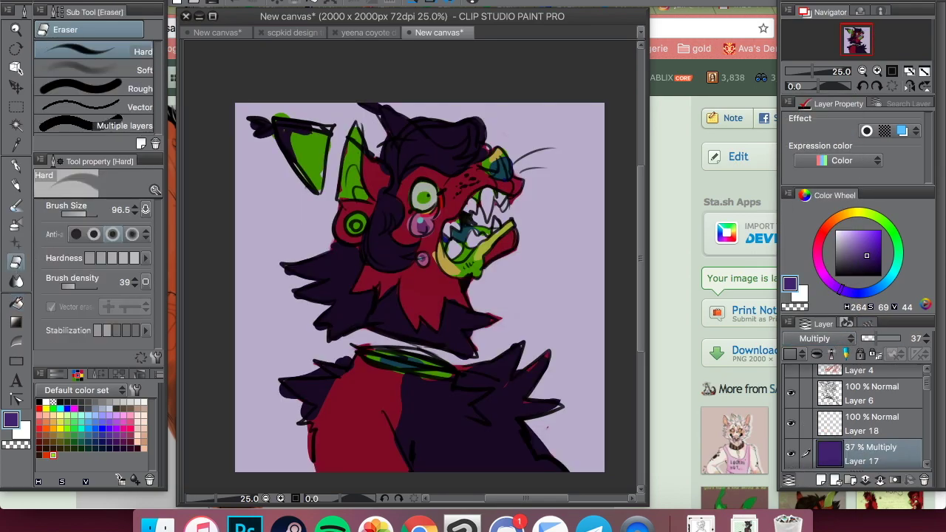
drag(477, 205, 472, 210)
mouse_move(501, 164)
mouse_down()
mouse_move(490, 156)
mouse_move(465, 180)
mouse_up()
mouse_move(417, 266)
mouse_down()
mouse_move(433, 303)
mouse_move(403, 284)
mouse_move(455, 284)
mouse_move(516, 249)
mouse_up()
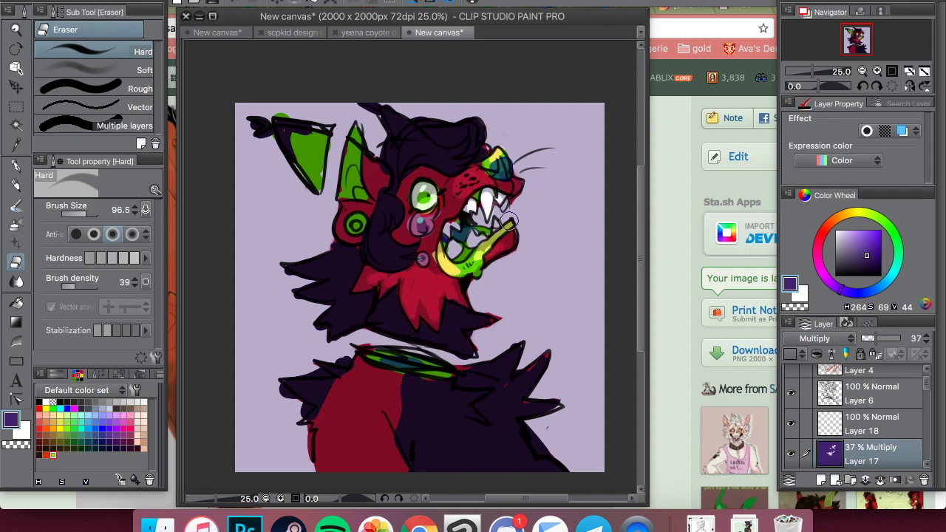
mouse_move(347, 380)
mouse_down()
mouse_move(375, 427)
mouse_move(325, 425)
mouse_move(392, 443)
mouse_up()
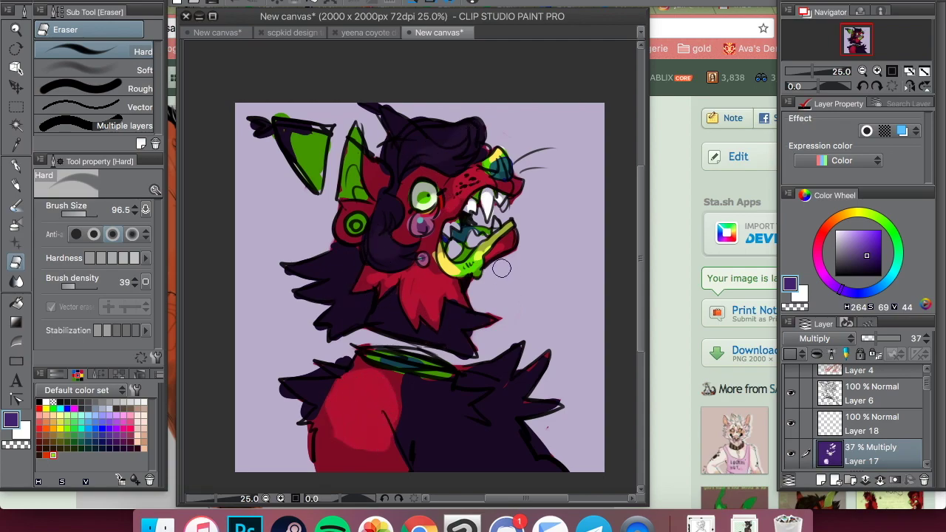
drag(314, 147, 306, 159)
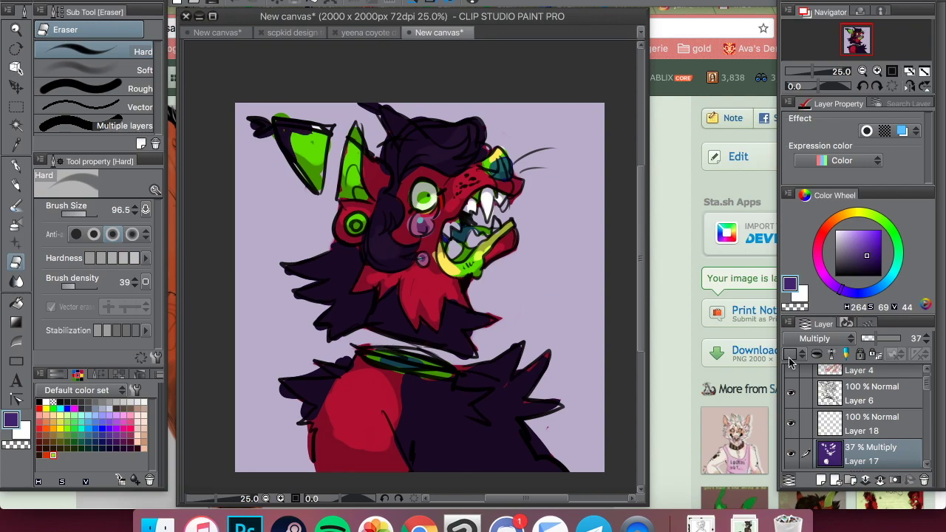
Step: Darken the ear plug on a new layer with G-pen strokes in a dark navy sampled from its centre
alt+click(355, 229)
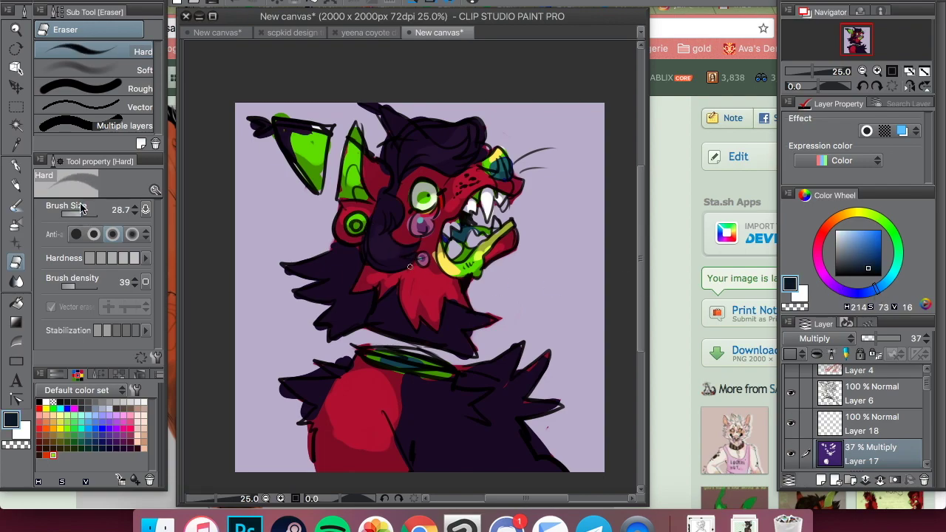
key(p)
key(p)
click(821, 480)
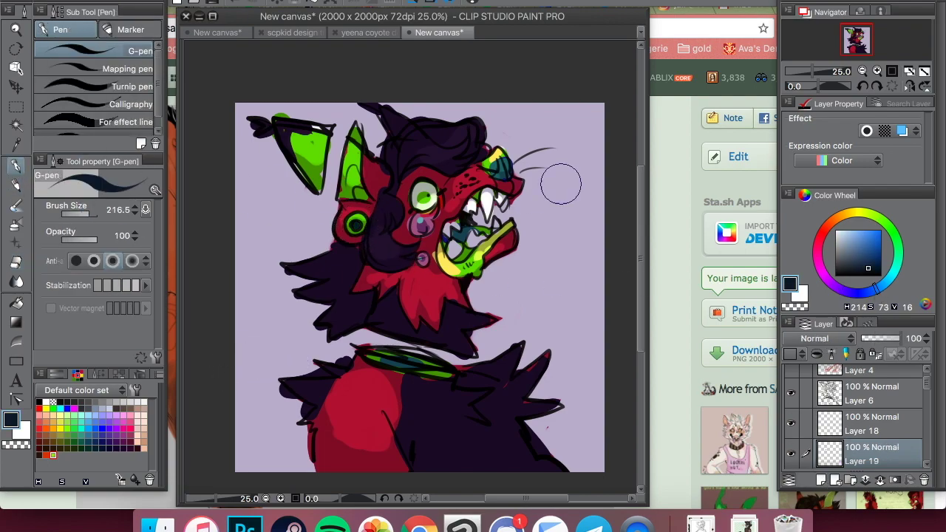
Step: Delete the red sketch layer and paint pale green teardrop markings below the eye on a new layer
alt+click(423, 209)
drag(927, 382, 927, 374)
click(872, 379)
click(924, 479)
click(820, 480)
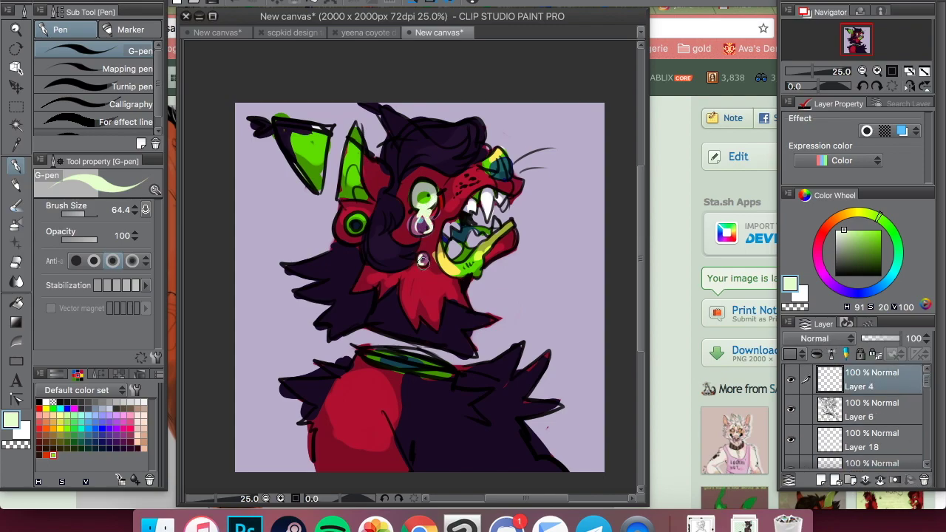
Step: Paint the collar with patches of colours sampled from the mouth and nose plus muted purple on a new layer
click(820, 480)
alt+click(467, 267)
mouse_move(377, 357)
mouse_down()
mouse_move(446, 369)
mouse_move(377, 360)
mouse_move(404, 361)
mouse_up()
alt+click(451, 268)
alt+click(495, 175)
alt+click(488, 211)
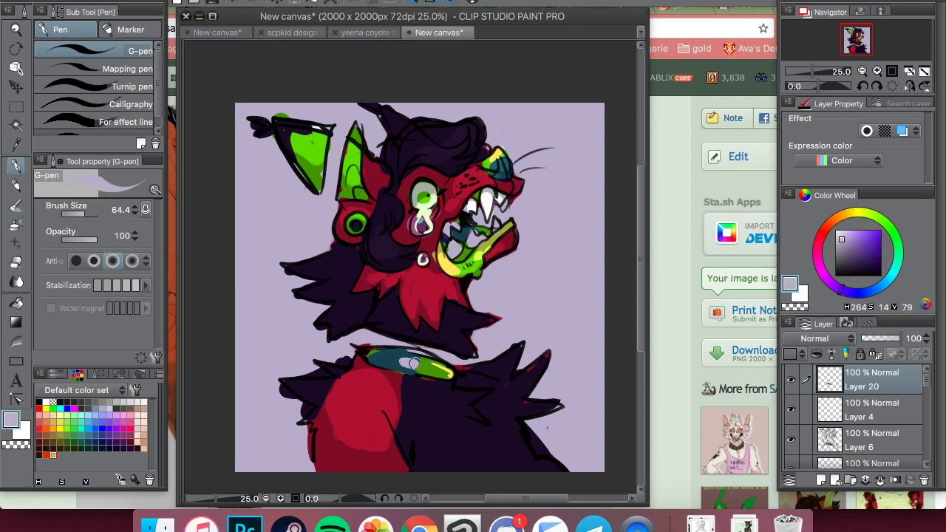
click(852, 254)
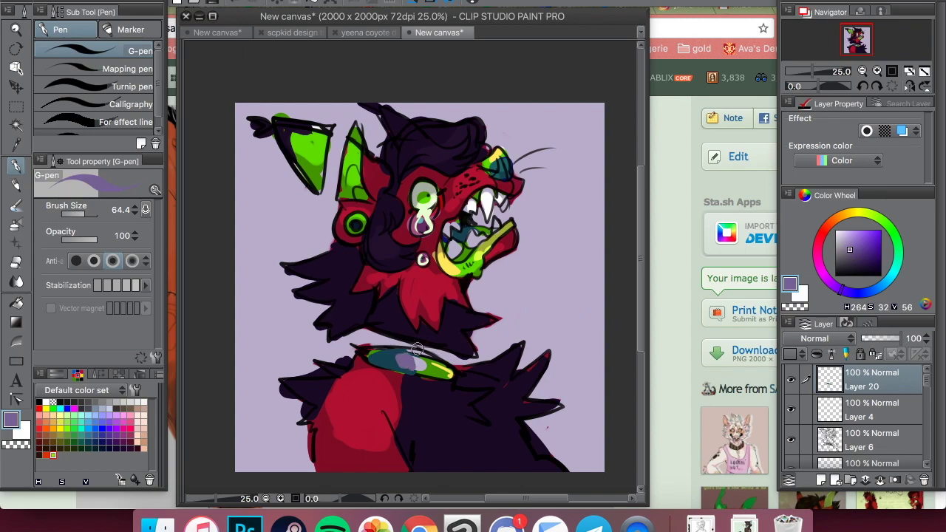
Step: Add dark purple shading to the collar on a new layer set to Multiply at 33% opacity
click(849, 268)
click(821, 481)
click(826, 339)
click(817, 131)
click(874, 339)
Step: Paint yellow patches along the collar on a new layer set to Overlay
click(821, 480)
alt+click(443, 370)
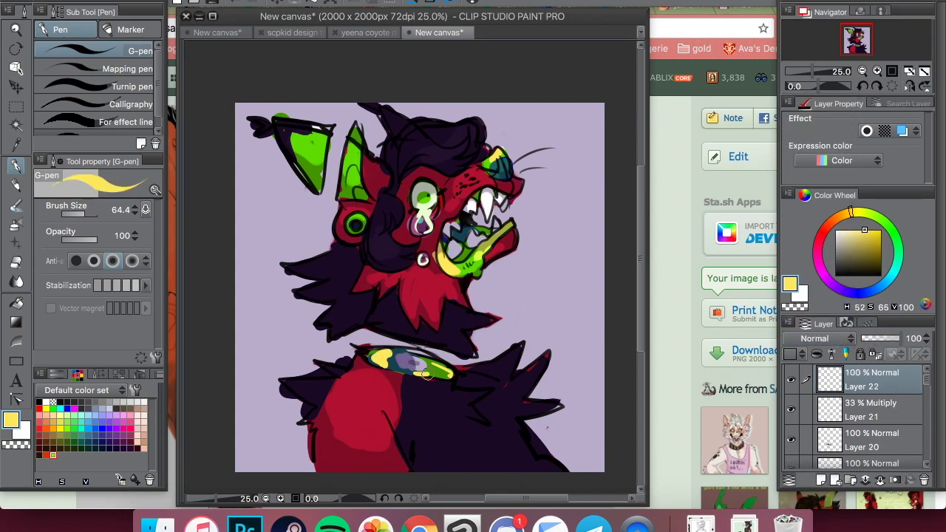
click(826, 338)
click(839, 284)
Step: Paint purple highlight strokes on the hair, neck fur and back fur on a new layer
click(821, 481)
click(829, 283)
click(861, 251)
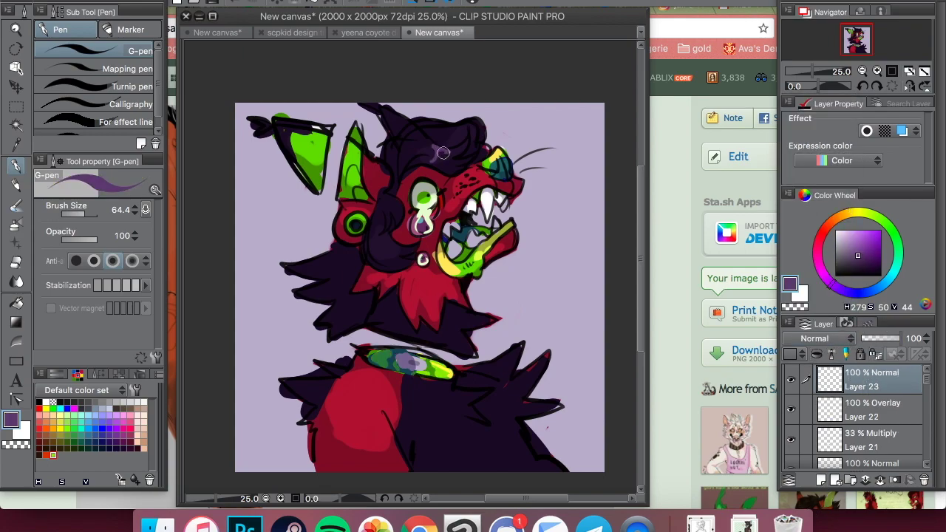
drag(399, 249, 371, 247)
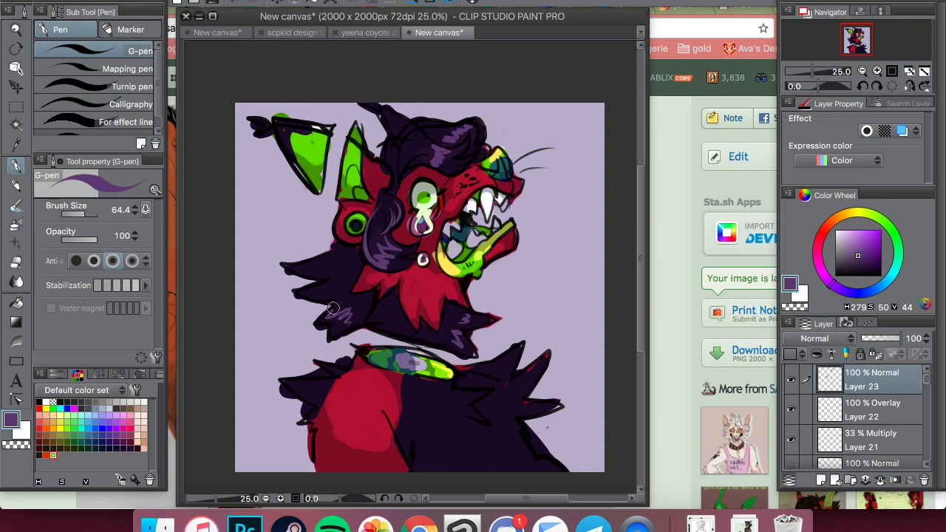
drag(325, 300, 285, 255)
mouse_move(510, 362)
mouse_down()
mouse_move(489, 393)
mouse_move(503, 436)
mouse_up()
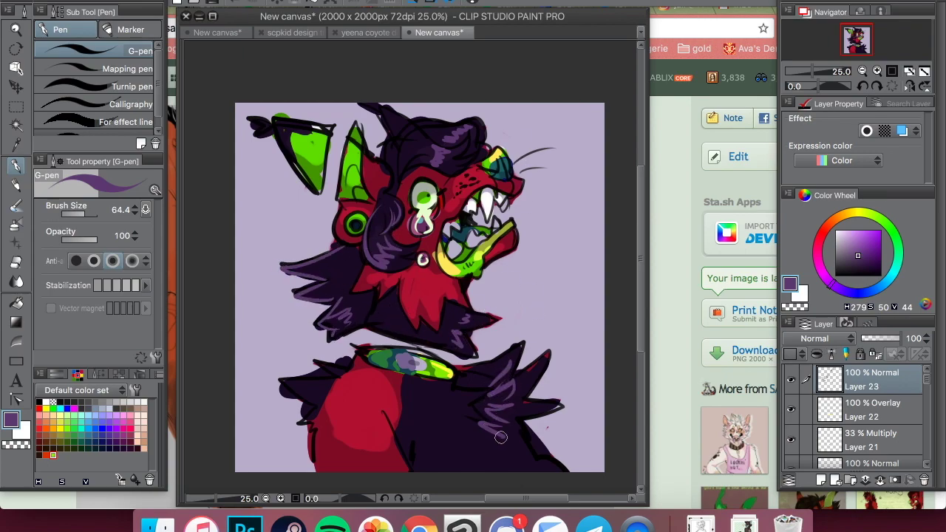
Step: Paint green splatter strokes and droplets in the background on both sides of the neck on a new layer
click(821, 480)
click(869, 214)
click(870, 241)
click(896, 238)
click(866, 255)
drag(527, 307, 520, 321)
click(526, 291)
click(536, 268)
mouse_move(543, 280)
mouse_down()
mouse_move(567, 231)
mouse_move(557, 233)
mouse_up()
drag(564, 245, 568, 231)
click(581, 198)
click(586, 184)
click(589, 236)
mouse_move(550, 297)
mouse_down()
mouse_move(583, 259)
mouse_move(501, 340)
mouse_up()
drag(533, 278, 496, 338)
drag(520, 320, 485, 353)
drag(262, 290, 317, 342)
drag(318, 342, 279, 341)
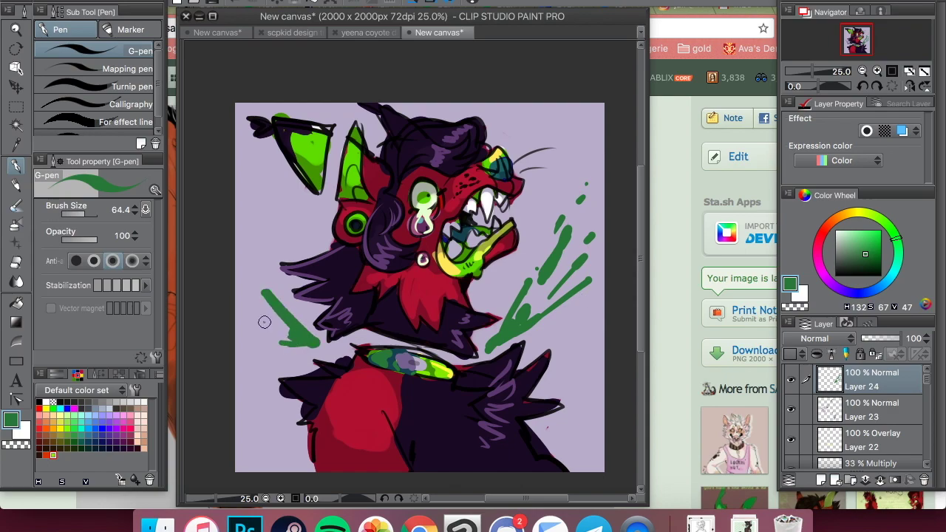
Step: Paint strokes in a colour sampled from the collar over the splatter on a new Add (Glow) layer at 0% opacity
click(820, 480)
alt+click(442, 365)
drag(527, 305, 503, 342)
drag(531, 279, 510, 318)
mouse_move(526, 327)
mouse_down()
mouse_move(591, 243)
mouse_move(568, 231)
mouse_up()
click(588, 236)
drag(580, 257, 575, 265)
click(816, 337)
click(804, 266)
mouse_move(897, 338)
mouse_down()
mouse_move(867, 339)
mouse_move(922, 334)
mouse_move(850, 350)
mouse_up()
click(843, 338)
click(843, 271)
Step: Paint very dark green spots on both splatters on a new layer set to Overlay at 30% opacity
click(820, 480)
click(858, 269)
drag(527, 284, 520, 295)
drag(527, 310, 495, 343)
drag(545, 278, 559, 250)
drag(307, 341, 268, 304)
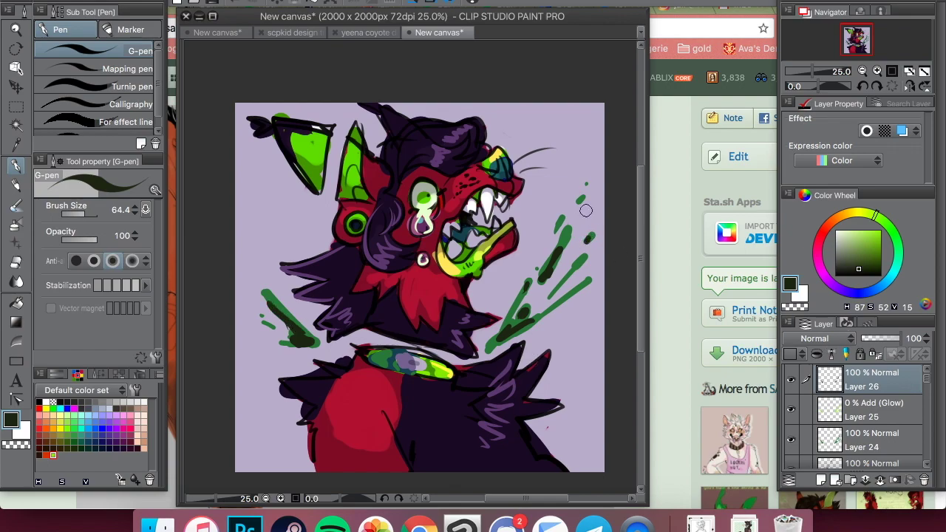
click(817, 338)
click(806, 265)
drag(900, 338, 873, 340)
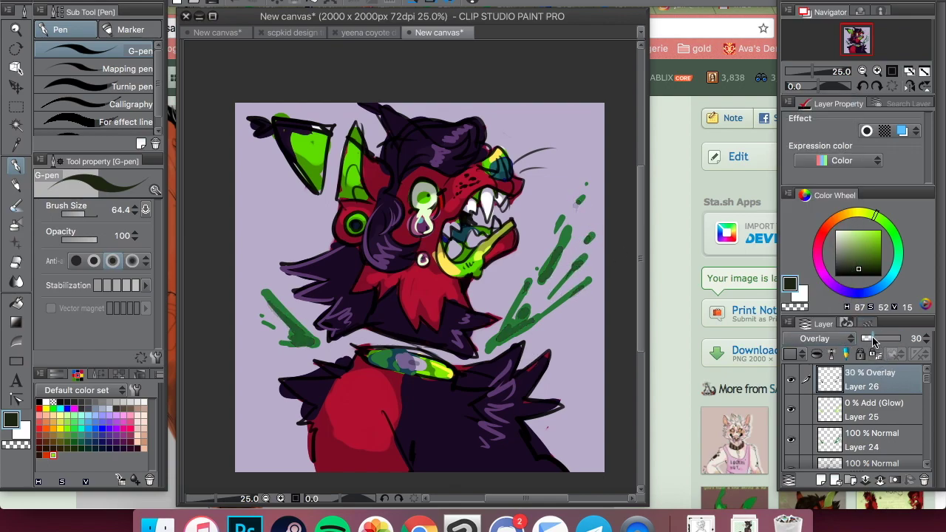
Step: Paint dark green drips and droplets beside the attached ear on a new layer, and add another layer at 44% opacity
click(822, 480)
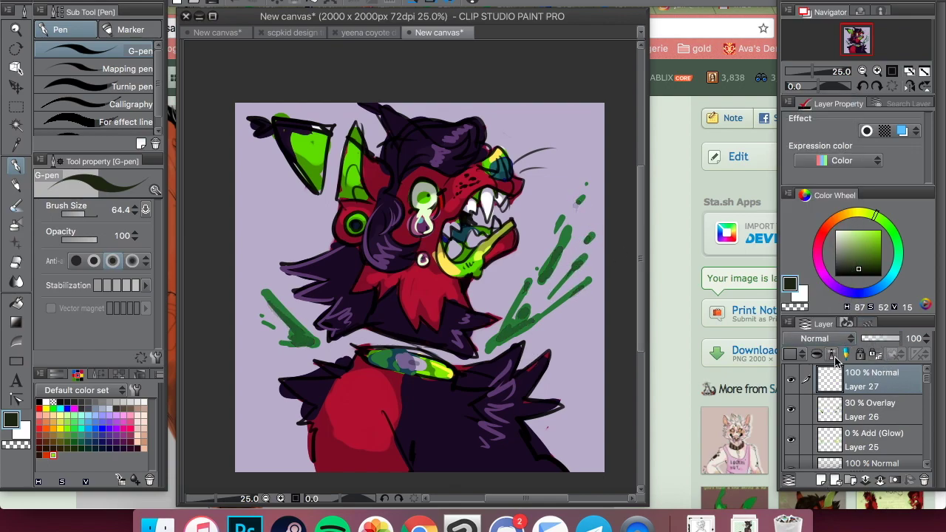
click(865, 257)
drag(342, 133, 330, 206)
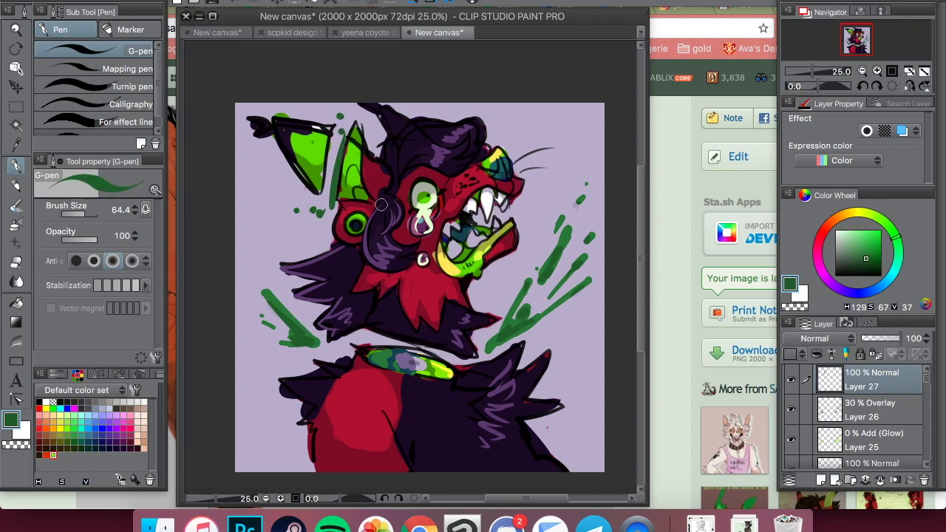
click(823, 480)
click(878, 339)
Step: Paint deep green slime strands across the open mouth and droplets around the jaw on a new layer
click(823, 480)
drag(879, 235, 878, 263)
drag(461, 246, 469, 283)
click(478, 297)
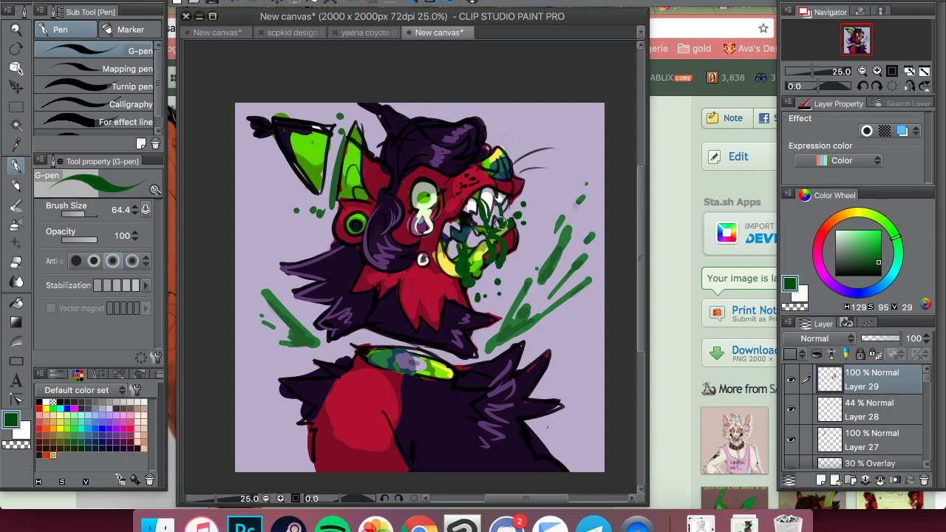
Step: Set the mouth slime layer to Hard light at 46% opacity and duplicate it
click(820, 338)
click(813, 118)
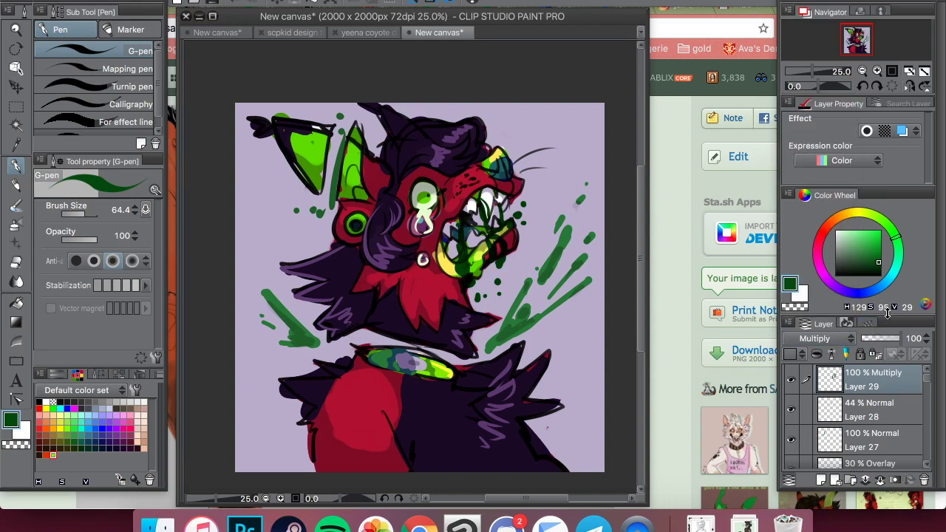
click(879, 339)
click(848, 339)
click(820, 237)
click(849, 339)
click(821, 227)
right_click(863, 377)
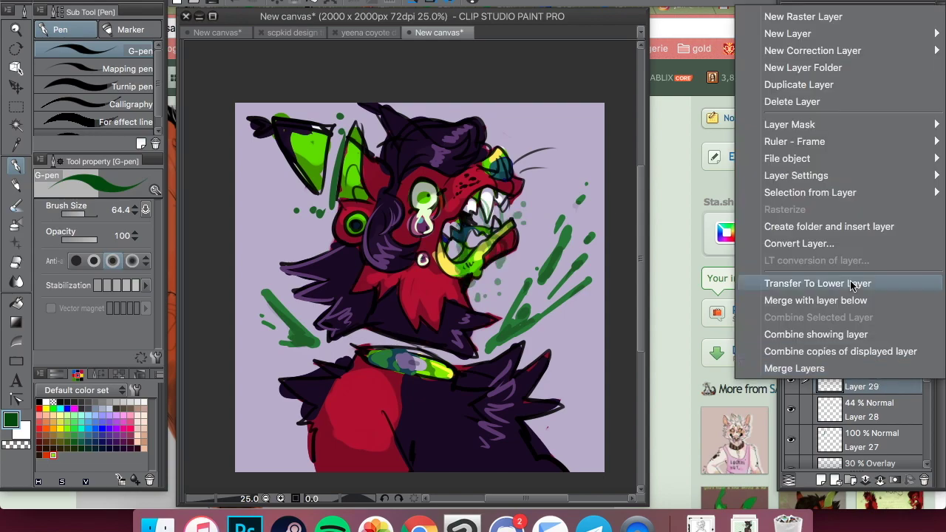
click(848, 85)
Step: Add a pale yellow highlight layer set to Overlay at 20% opacity
click(821, 480)
click(861, 212)
click(854, 230)
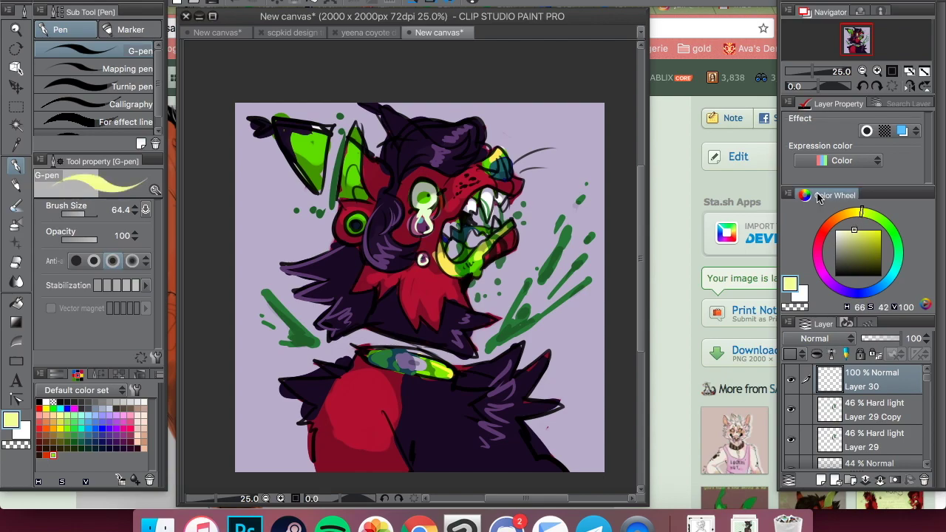
click(820, 339)
click(820, 229)
click(875, 338)
click(869, 338)
Step: Paint orange highlights on the shoulder, chest fur, snout, brow and ear on a new layer at 78% opacity
click(821, 480)
click(876, 244)
click(831, 223)
click(869, 235)
drag(334, 387, 366, 400)
drag(415, 303, 410, 275)
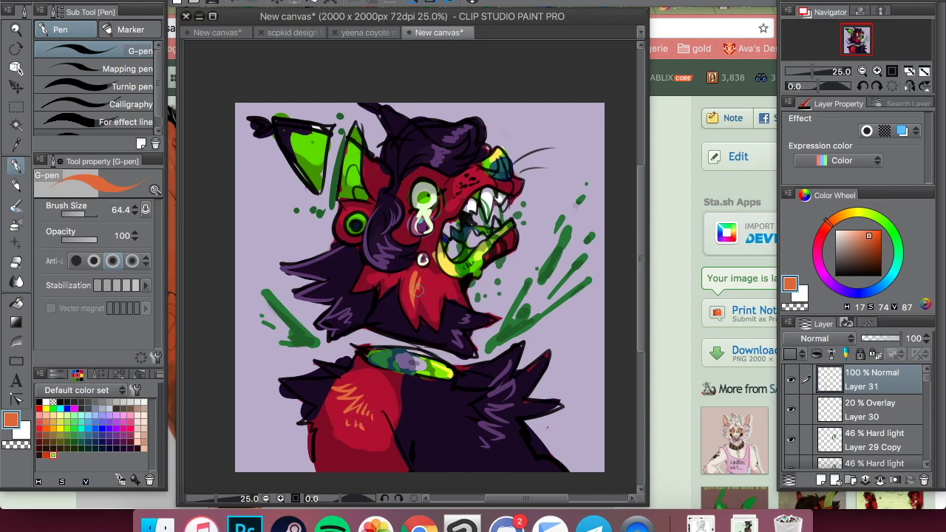
mouse_move(483, 179)
mouse_down()
mouse_move(463, 192)
mouse_move(477, 181)
mouse_move(433, 174)
mouse_up()
mouse_move(376, 186)
mouse_down()
mouse_move(379, 172)
mouse_move(391, 184)
mouse_up()
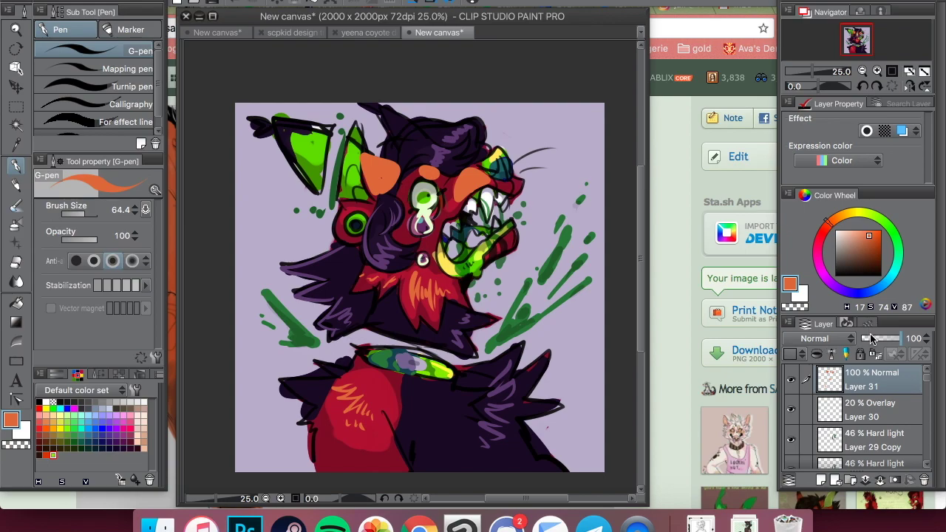
click(889, 340)
Step: Paint light green highlights on the background splatters on a new layer at 54% opacity
click(826, 479)
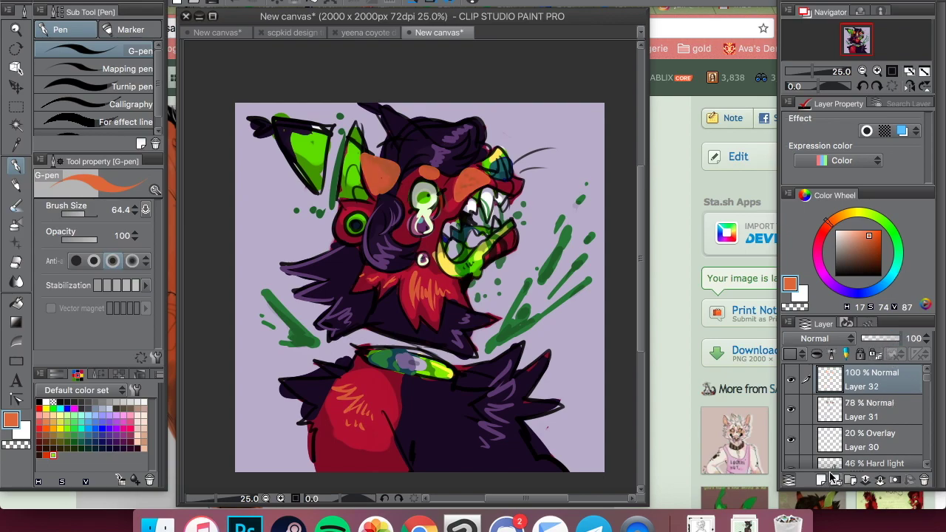
click(876, 218)
click(859, 230)
drag(568, 230, 556, 265)
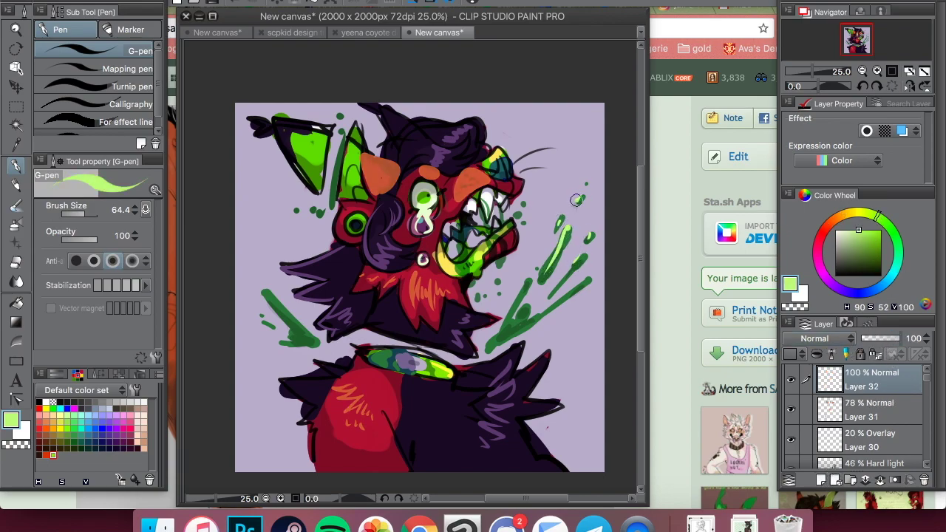
click(883, 339)
Step: Draw black eye-shaped line details on the collar on a new layer
click(820, 480)
click(840, 275)
mouse_move(395, 358)
mouse_down()
mouse_move(424, 362)
mouse_move(396, 360)
mouse_up()
mouse_move(408, 360)
mouse_down()
mouse_move(371, 359)
mouse_move(448, 376)
mouse_up()
Step: Paint black patches in the chest fur on one new layer and black snout shading on another at 50% opacity
click(830, 481)
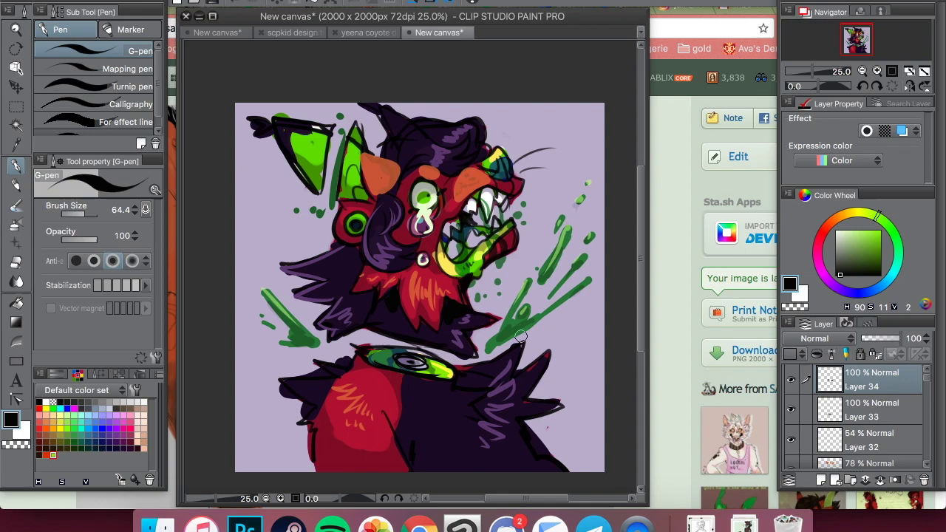
click(821, 479)
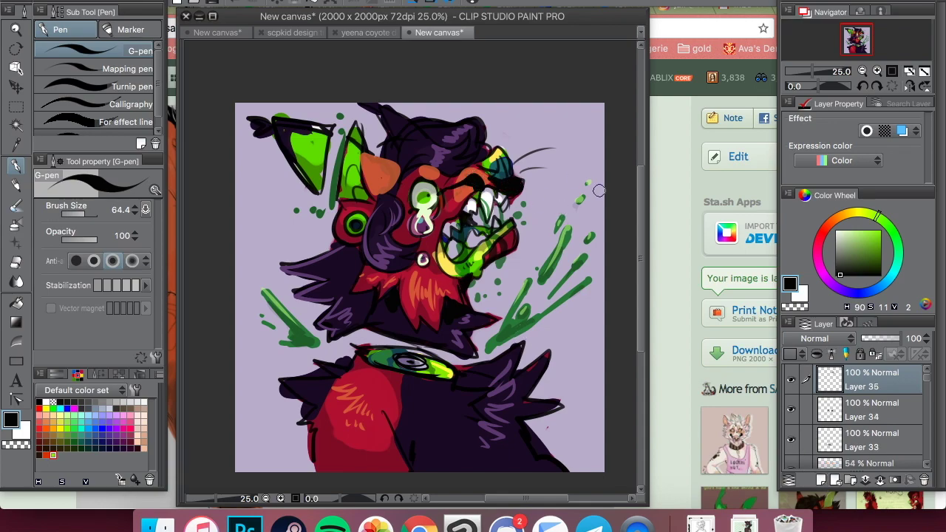
click(881, 339)
Step: Add a layer for bright yellow highlights in Overlay mode and create another empty layer above it
click(823, 480)
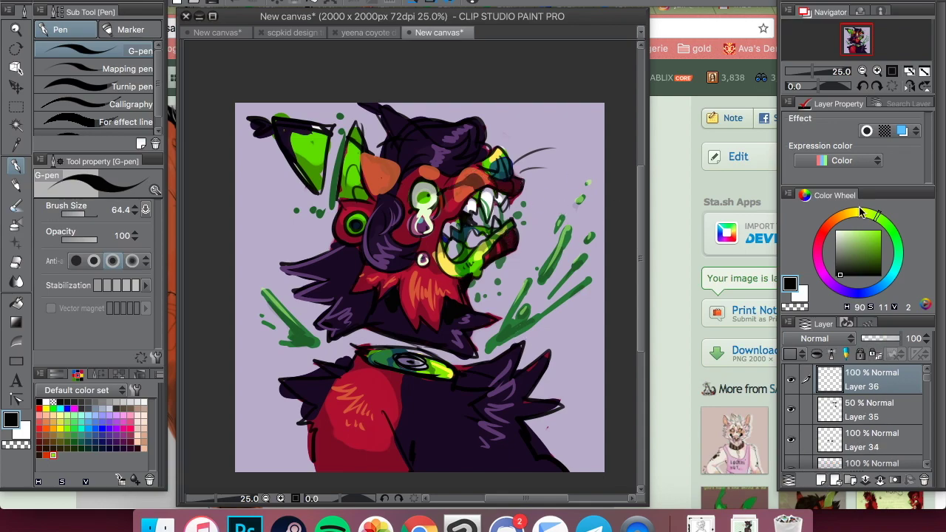
click(855, 211)
click(864, 230)
click(847, 339)
click(821, 214)
click(821, 479)
Step: Search the computer for "prism" and open the prism texture.png image
click(175, 2)
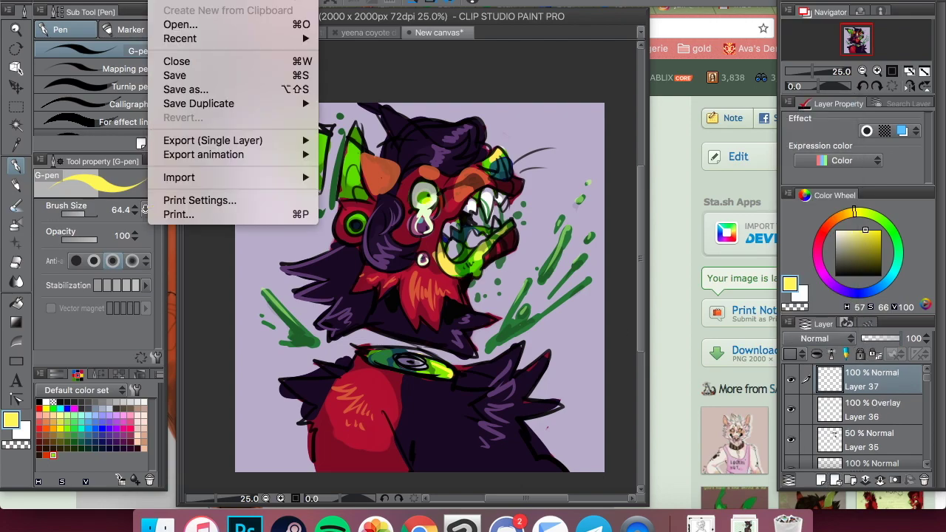
click(196, 3)
click(488, 140)
click(171, 2)
click(185, 24)
click(677, 53)
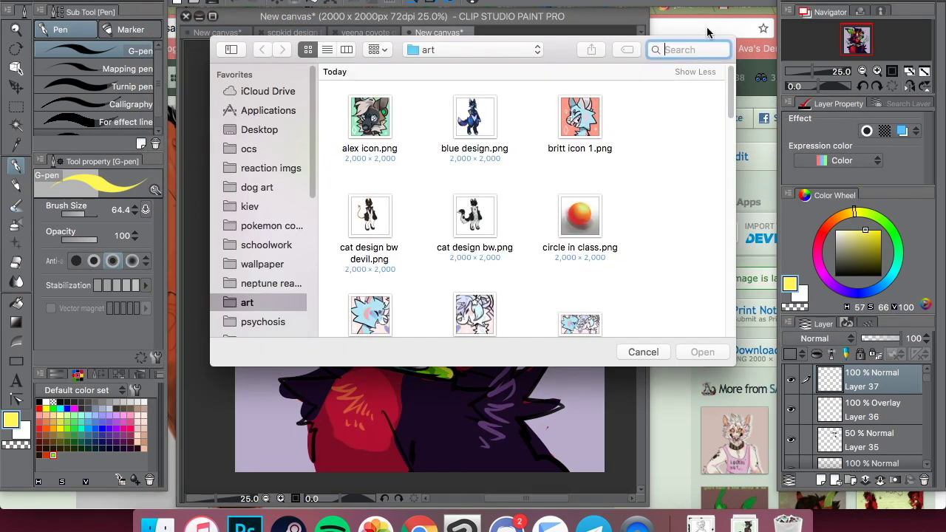
text(prism)
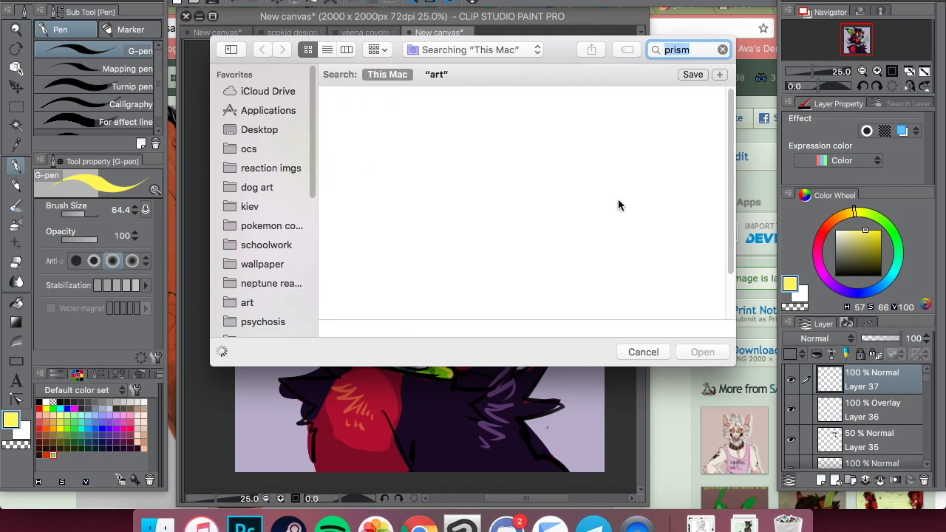
click(365, 146)
click(704, 353)
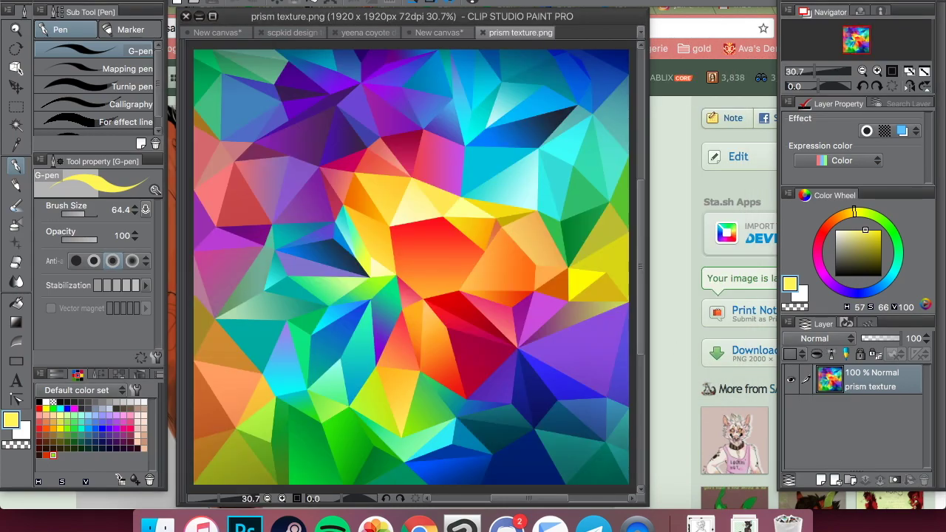
Step: Copy the prism texture into the creature canvas and scale it to 112 by 113 percent so it covers the artwork
click(319, 0)
click(330, 1)
click(189, 0)
click(207, 47)
click(439, 32)
click(189, 0)
click(337, 61)
key(super+t)
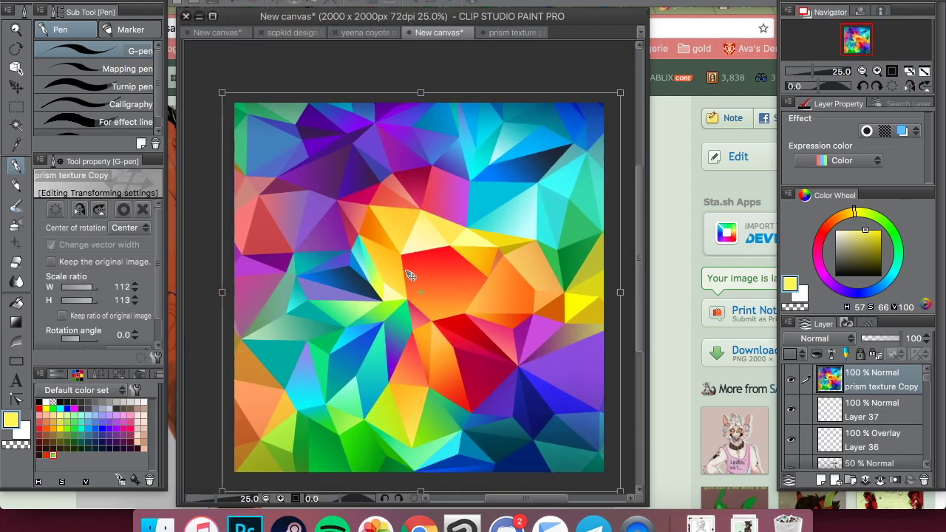
key(Return)
Step: Try several blending modes on the texture layer, settle on Hard light at 13% opacity, and hide the layer
click(818, 338)
click(804, 268)
click(874, 338)
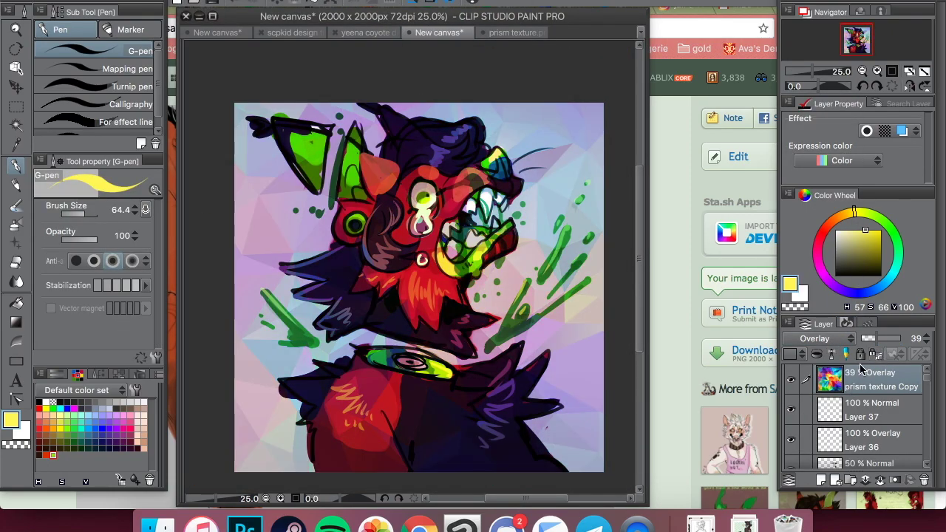
click(836, 339)
click(839, 266)
mouse_move(866, 338)
mouse_down()
mouse_move(880, 341)
mouse_move(868, 347)
mouse_up()
click(849, 339)
click(804, 268)
click(819, 337)
click(806, 295)
click(819, 338)
click(805, 286)
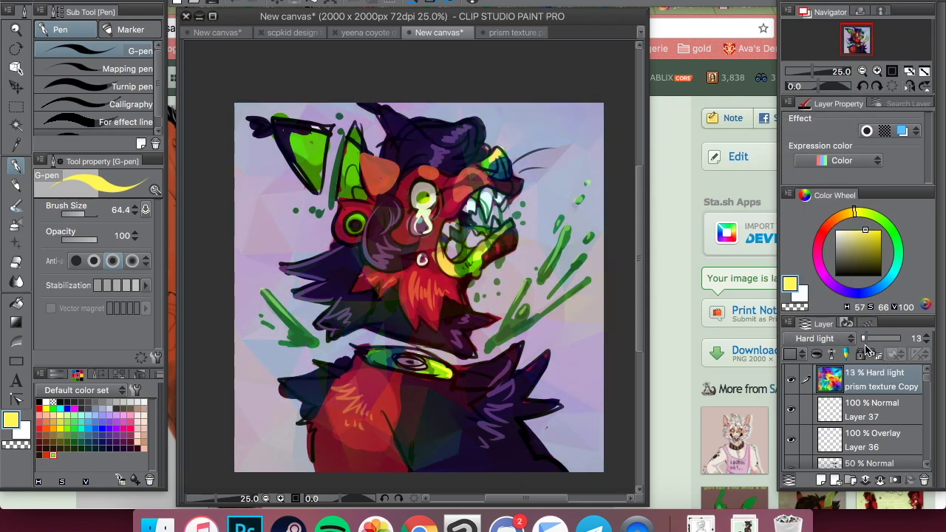
click(791, 379)
Step: Add an empty layer above the texture and a Brightness/Contrast correction layer with both sliders adjusted
click(821, 480)
click(284, 0)
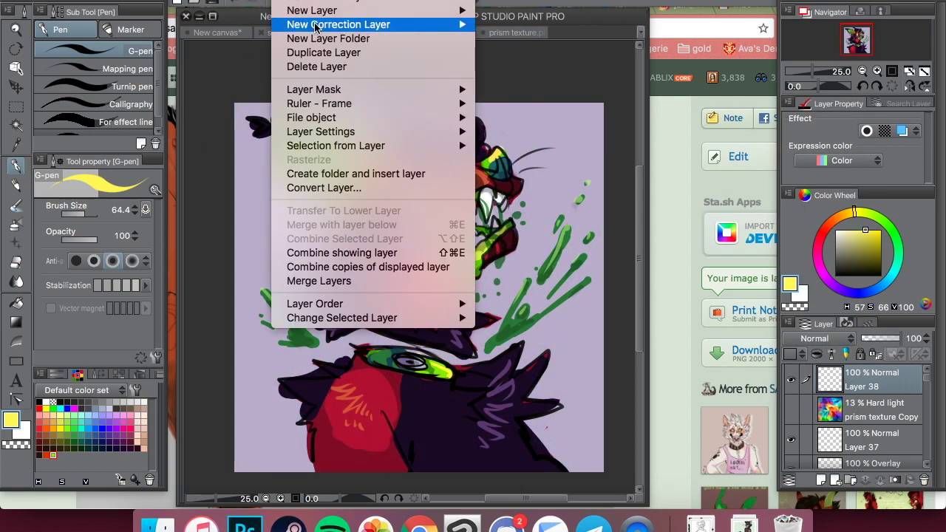
mouse_move(442, 28)
click(542, 25)
drag(210, 148, 169, 153)
drag(236, 109, 512, 0)
drag(446, 41, 488, 45)
drag(449, 85, 485, 81)
click(602, 17)
Step: Paint pale green droplets on the chest fur and small pale rings in front of the jaw on a new layer
click(821, 480)
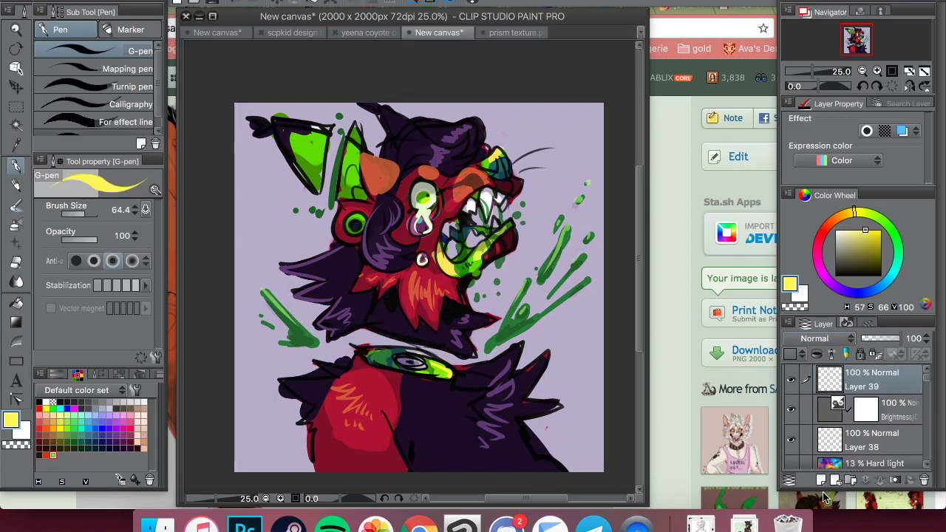
alt+click(428, 266)
click(507, 271)
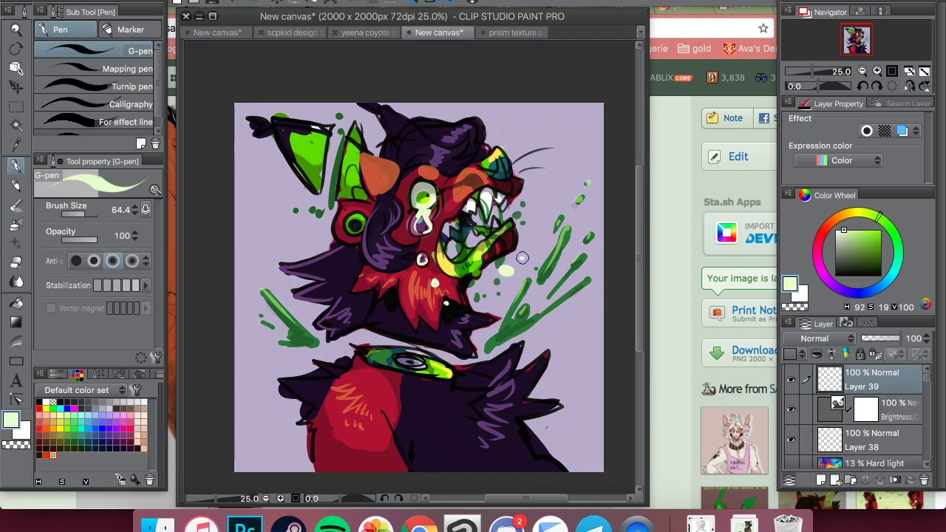
alt+click(459, 286)
click(507, 271)
alt+click(520, 274)
click(506, 269)
alt+click(509, 271)
click(509, 272)
alt+click(509, 268)
Step: Fill the pale ring beside the eye with purple and add a teal accent using colours sampled from the drawing
alt+click(445, 196)
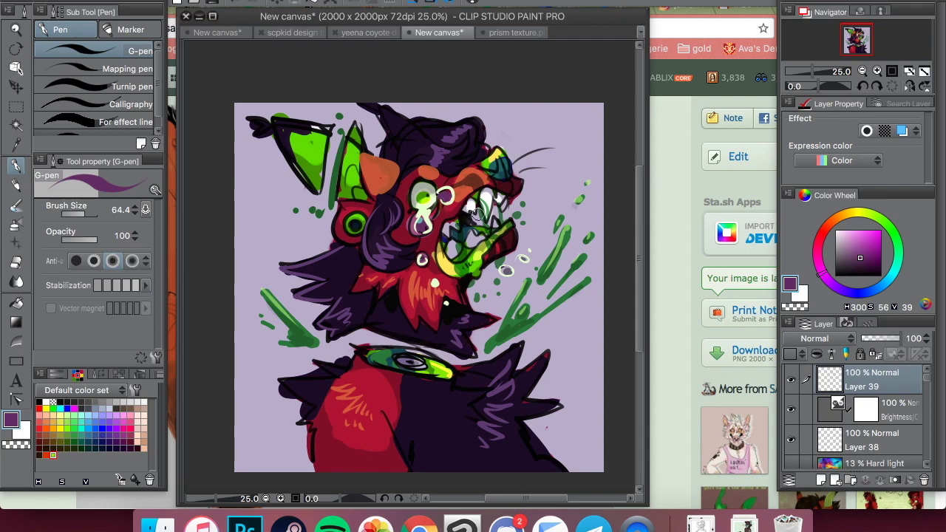
alt+click(443, 194)
alt+click(443, 195)
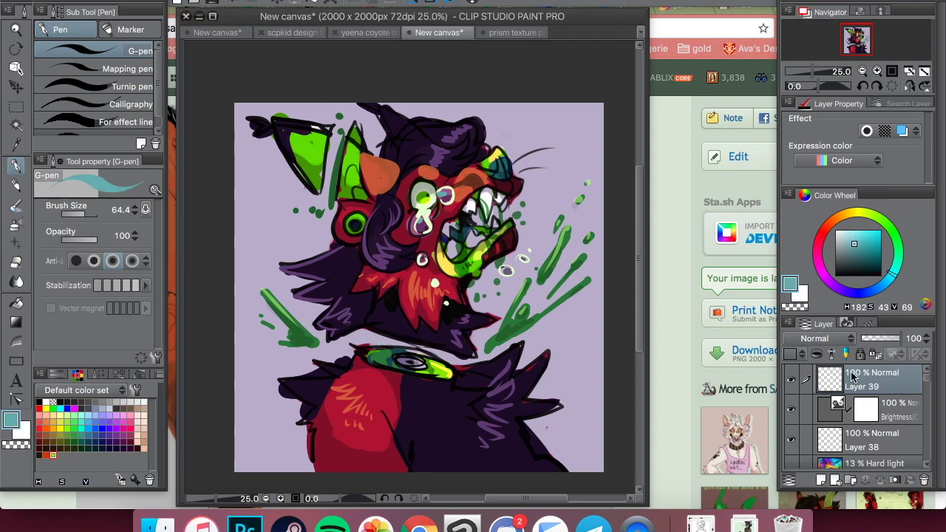
Step: Add a new top layer and set the G-pen to black at size 15.6
click(821, 481)
click(836, 275)
drag(83, 214, 77, 214)
Step: Switch to Google Chrome to view the "The Cab - Temporary Bliss" lyric video on YouTube, and return to Clip Studio Paint
click(419, 526)
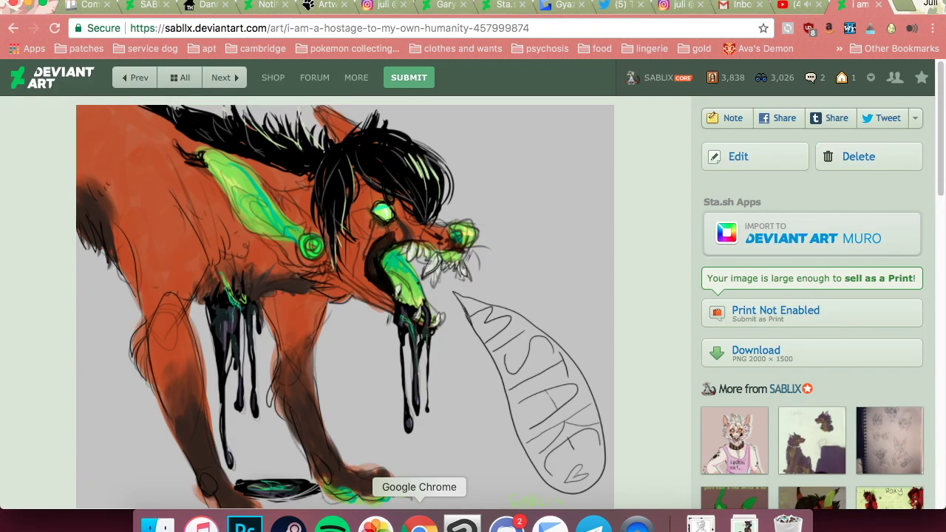
click(794, 6)
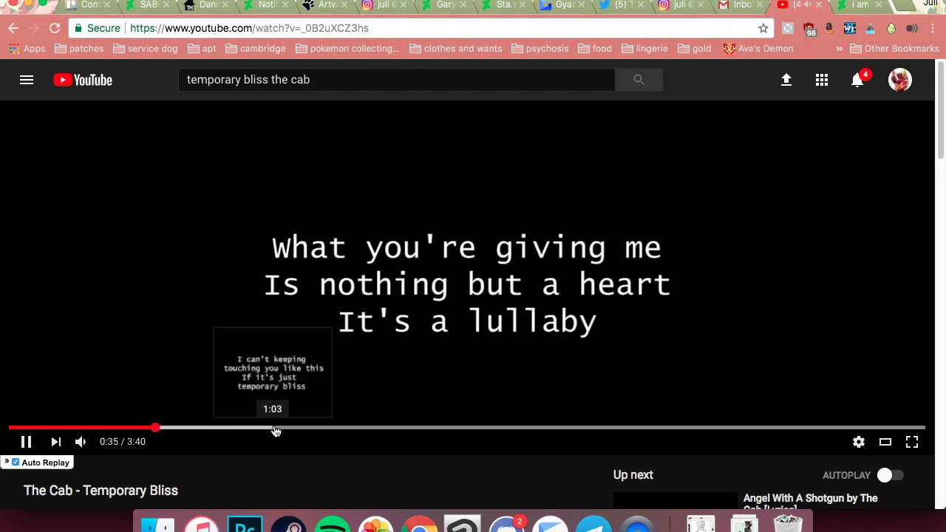
click(463, 526)
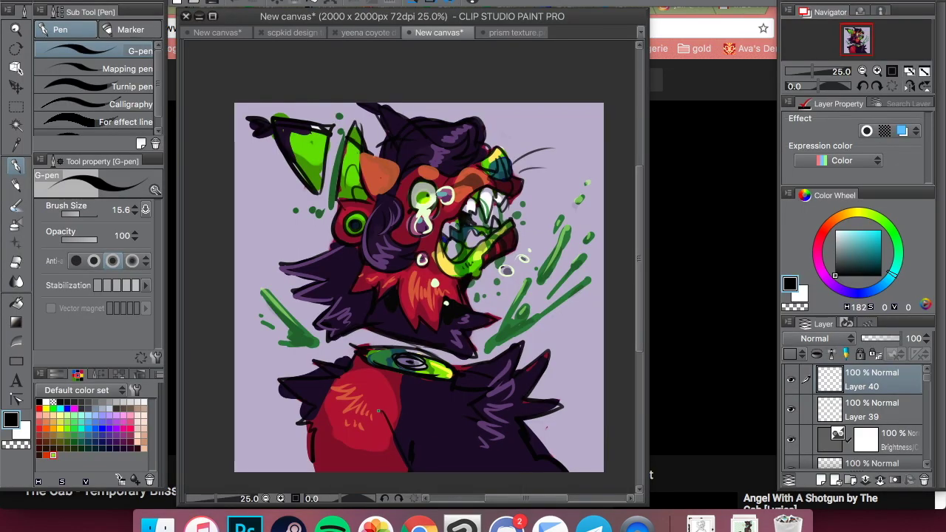
Step: Handwrite "I cant stand the PAIN INFLICTED" in black across the lower body with a size 35.1 brush
click(93, 215)
drag(350, 397, 581, 390)
mouse_move(337, 422)
mouse_down()
mouse_move(379, 444)
mouse_move(569, 441)
mouse_up()
Step: Create a selection from the lettering layer and expand it by a width of 11
right_click(880, 382)
mouse_move(788, 193)
click(636, 193)
click(324, 0)
click(382, 61)
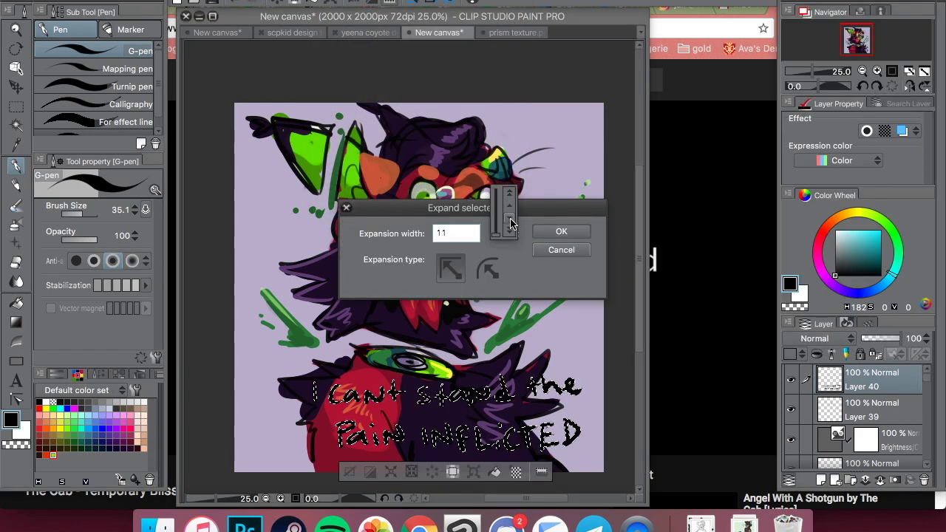
click(560, 231)
Step: Fill the expanded selection with white on a new layer beneath the lettering to outline the words, and clear the selection
click(868, 410)
click(820, 481)
click(835, 230)
click(312, 1)
click(324, 1)
click(355, 17)
Step: Compare blending modes for the white outline layer and set it to Add (Glow) at 63% opacity
click(824, 339)
click(821, 274)
click(834, 338)
click(813, 308)
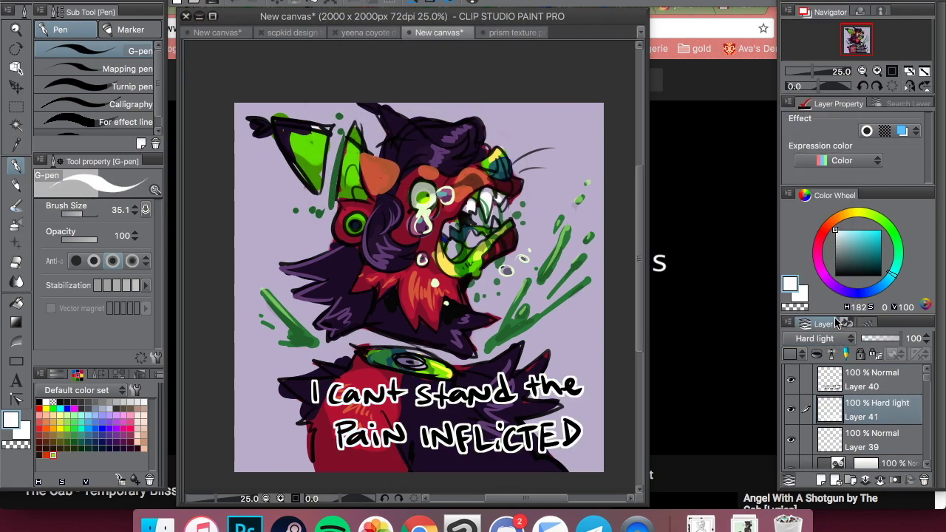
click(877, 338)
drag(879, 345, 902, 341)
click(840, 339)
click(841, 281)
click(817, 337)
click(813, 236)
click(887, 339)
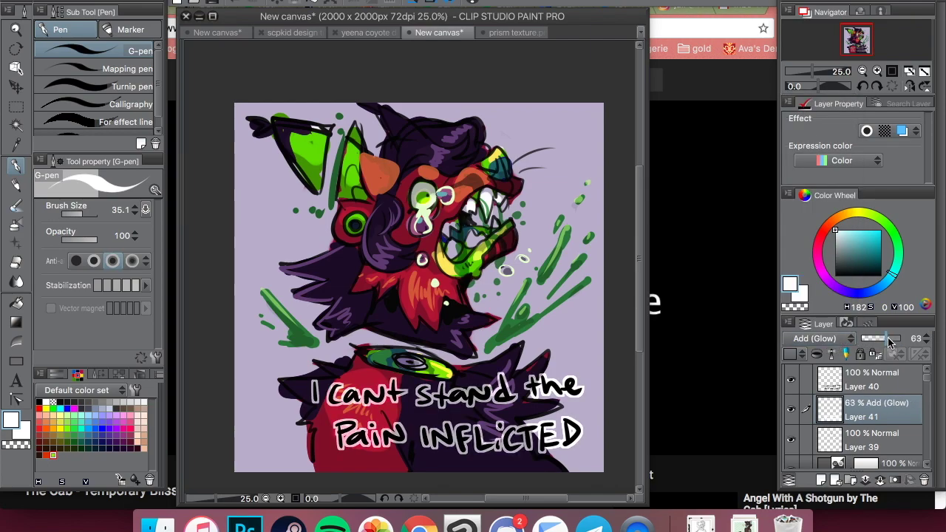
Step: Paint black spots on the orange snout patch on one new layer and a pale yellow eye highlight on another
click(821, 479)
drag(851, 262, 834, 276)
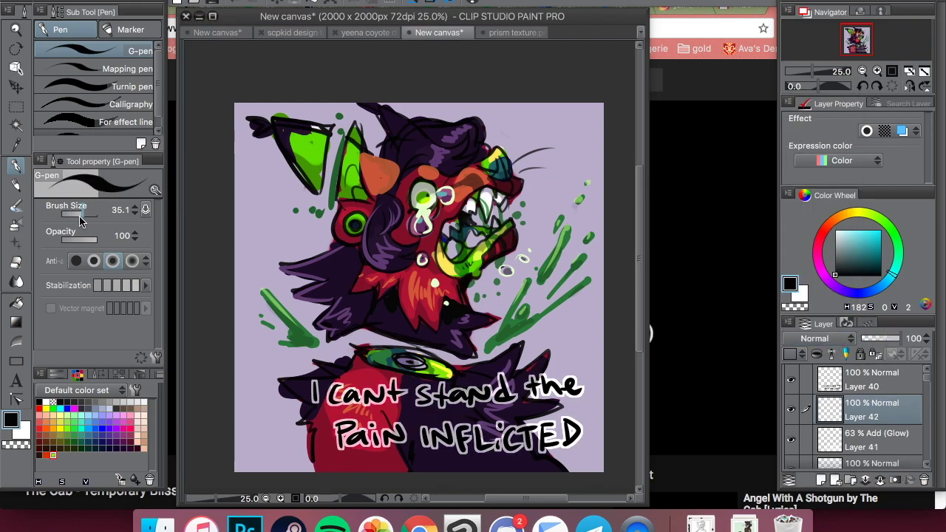
click(820, 480)
click(850, 212)
drag(863, 235, 846, 230)
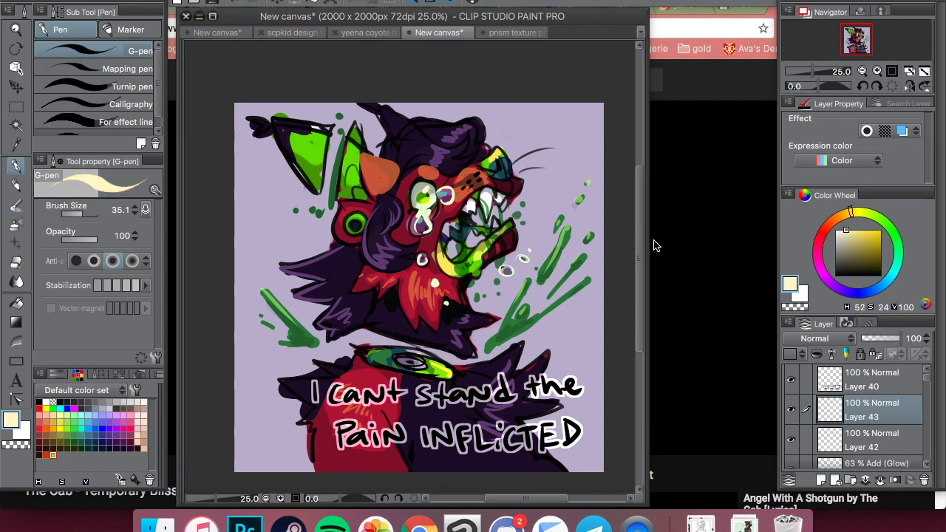
Step: Add two new layers and paint dark red and brown patches on the back fur behind the lettering on the lower one
click(821, 480)
click(818, 240)
drag(874, 254, 870, 267)
drag(926, 377, 929, 385)
scroll(857, 414, up, 2)
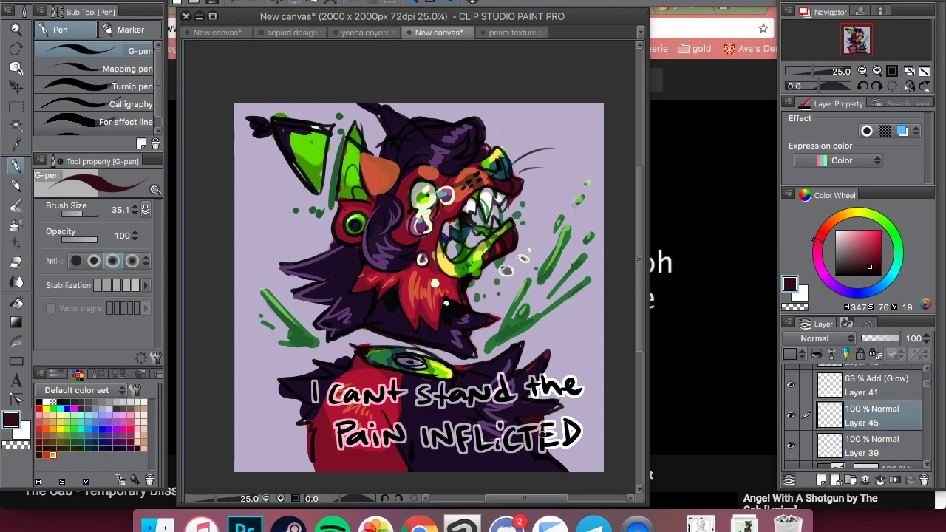
alt+click(549, 452)
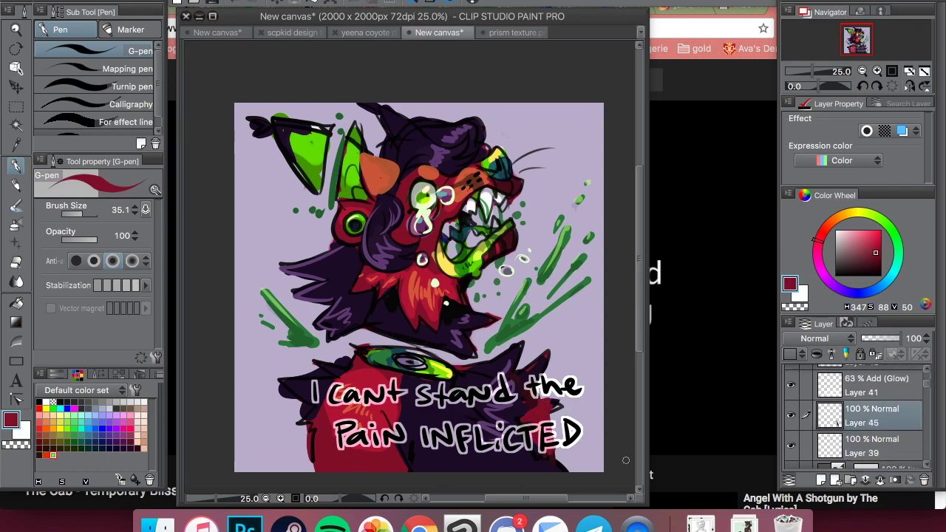
click(859, 265)
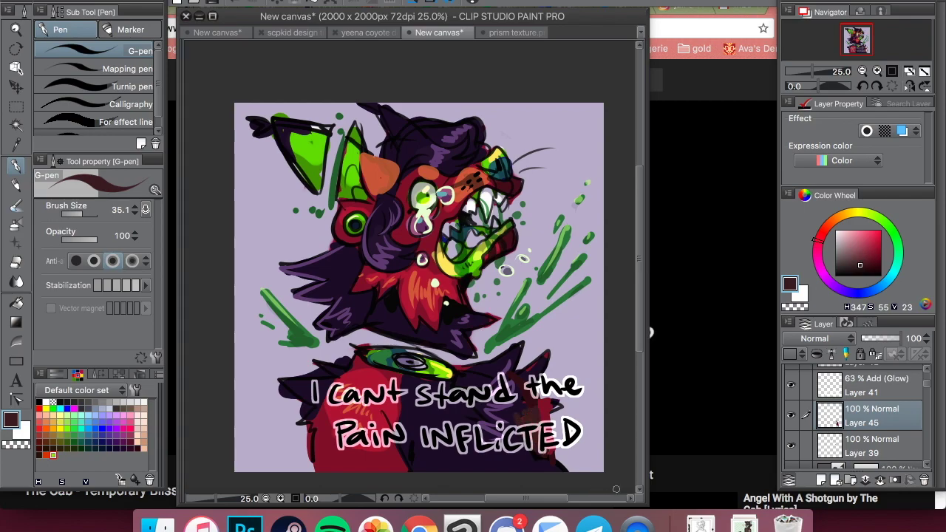
Step: Add two empty layers above the lettering and choose a light cyan brush colour for work on the teeth at 100% zoom
drag(928, 385, 927, 371)
click(821, 480)
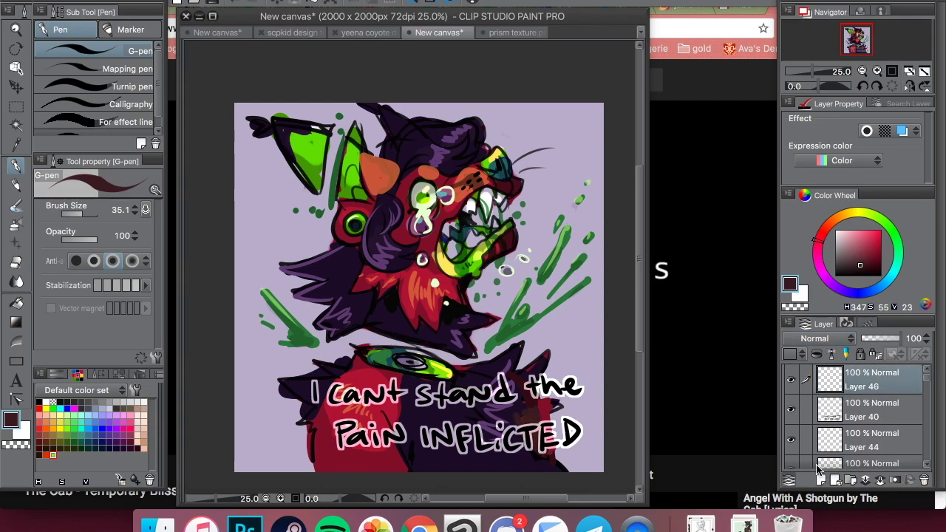
drag(570, 20, 603, 19)
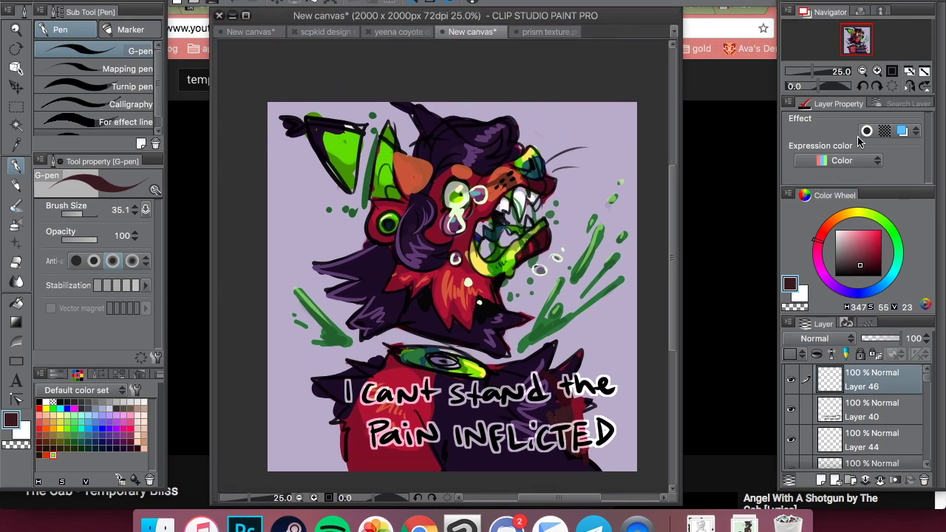
click(877, 71)
click(877, 70)
click(877, 71)
click(877, 71)
drag(857, 38, 859, 34)
click(821, 481)
click(838, 230)
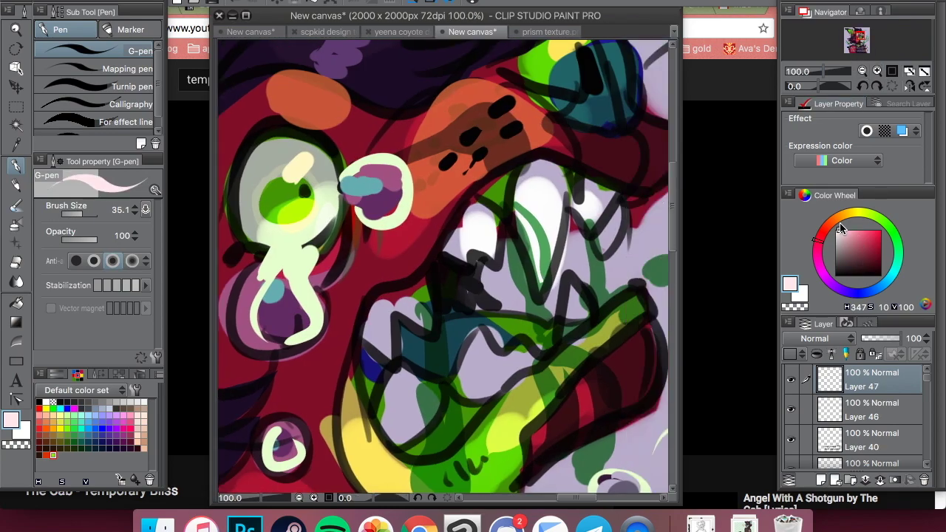
click(892, 274)
click(855, 230)
Step: Paint light cyan strokes on the upper and lower teeth and set their layer to 56% opacity
drag(533, 176, 545, 280)
drag(475, 215, 492, 263)
drag(593, 184, 591, 222)
mouse_move(475, 343)
mouse_down()
mouse_move(484, 388)
mouse_move(517, 345)
mouse_up()
drag(422, 387, 391, 395)
mouse_move(383, 318)
mouse_down()
mouse_move(386, 355)
mouse_move(438, 288)
mouse_up()
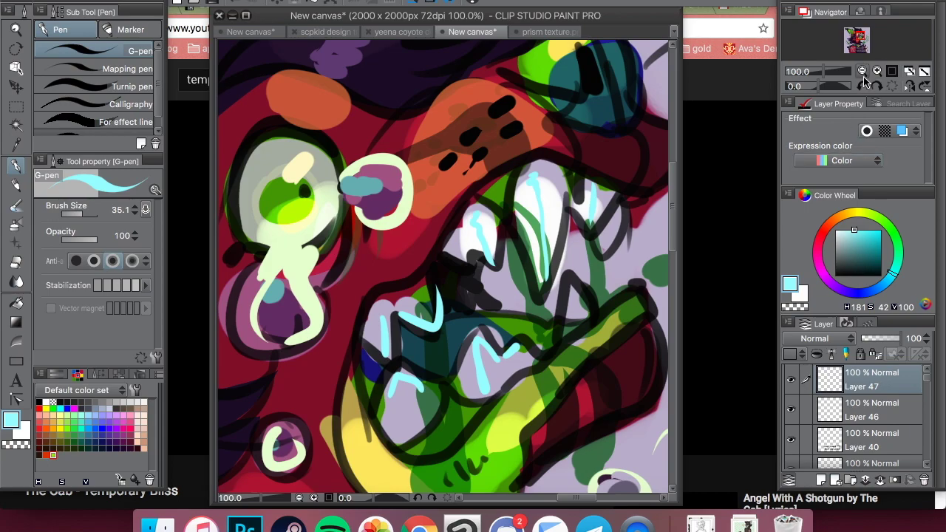
click(862, 72)
click(862, 72)
click(862, 72)
click(862, 72)
click(882, 339)
Step: Add two new layers and draw olive green details inside the green ear on the top one at 46% opacity
click(821, 481)
drag(863, 45, 861, 50)
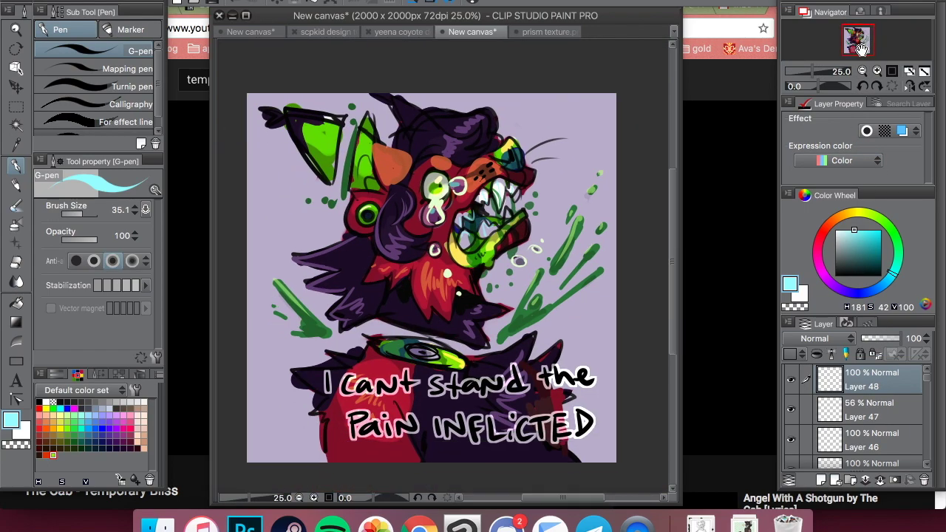
click(823, 481)
click(871, 214)
click(862, 258)
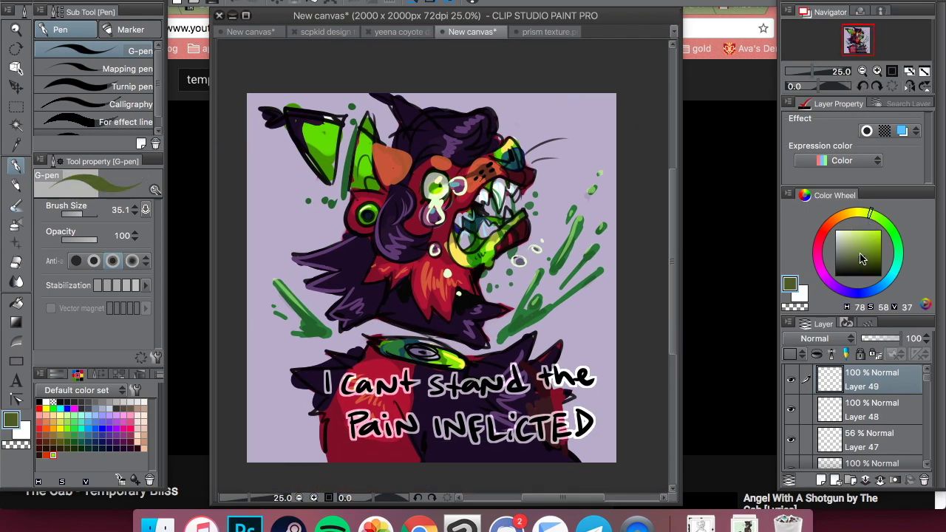
drag(905, 339, 883, 340)
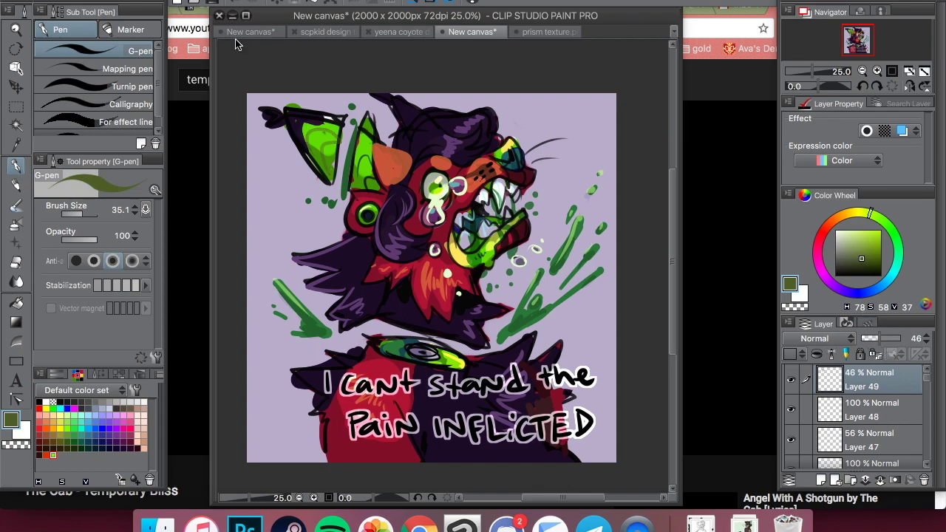